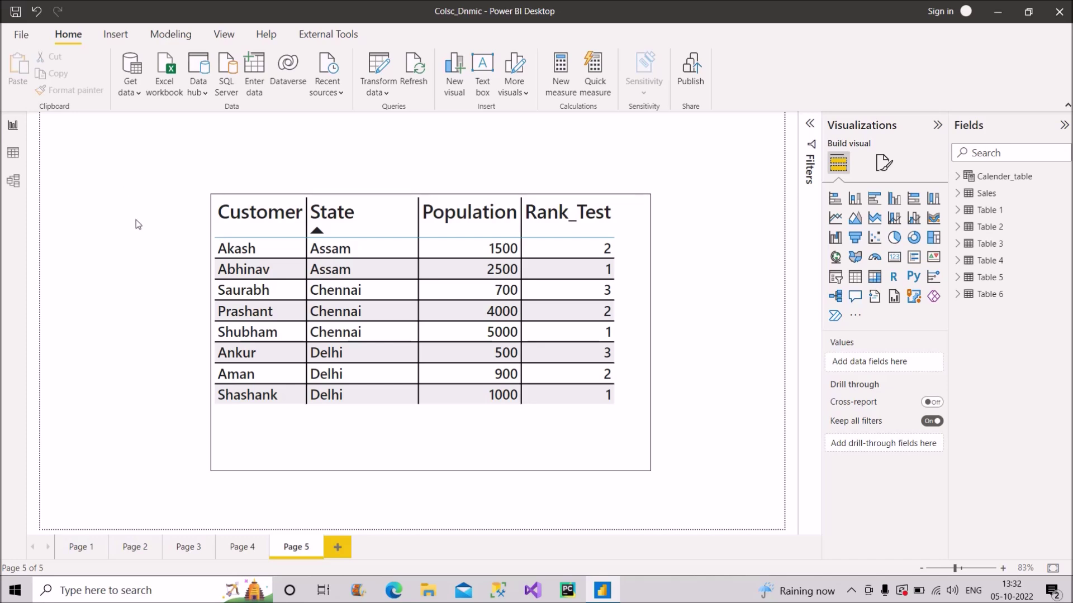
Show Table 6's Customer, State and Population rows in Data view and select the Customer column
{"action": "left_click", "coordinate": [17, 157]}
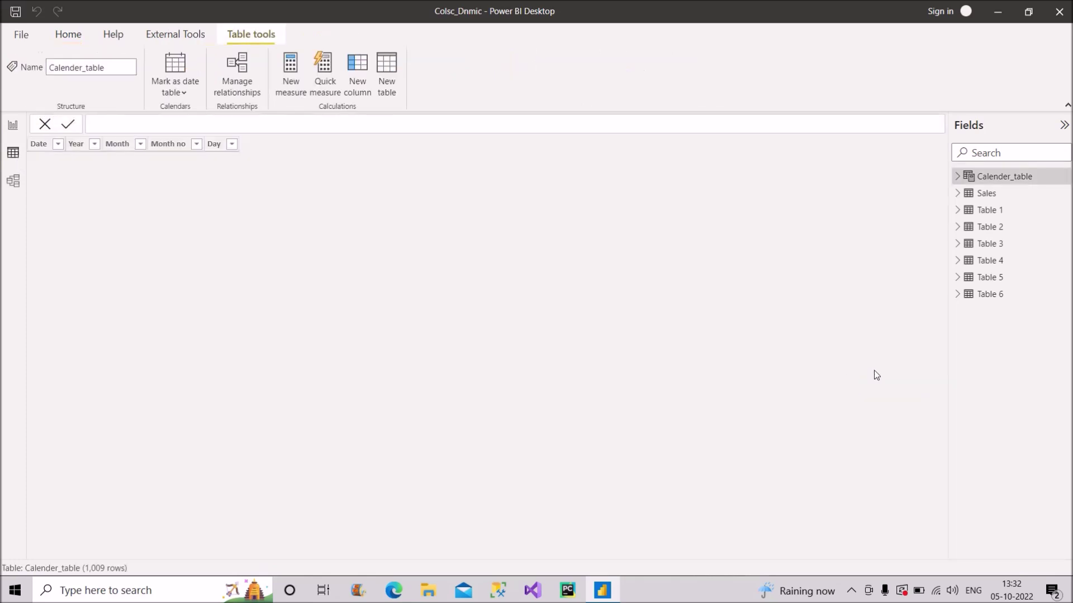
{"action": "left_click", "coordinate": [986, 296]}
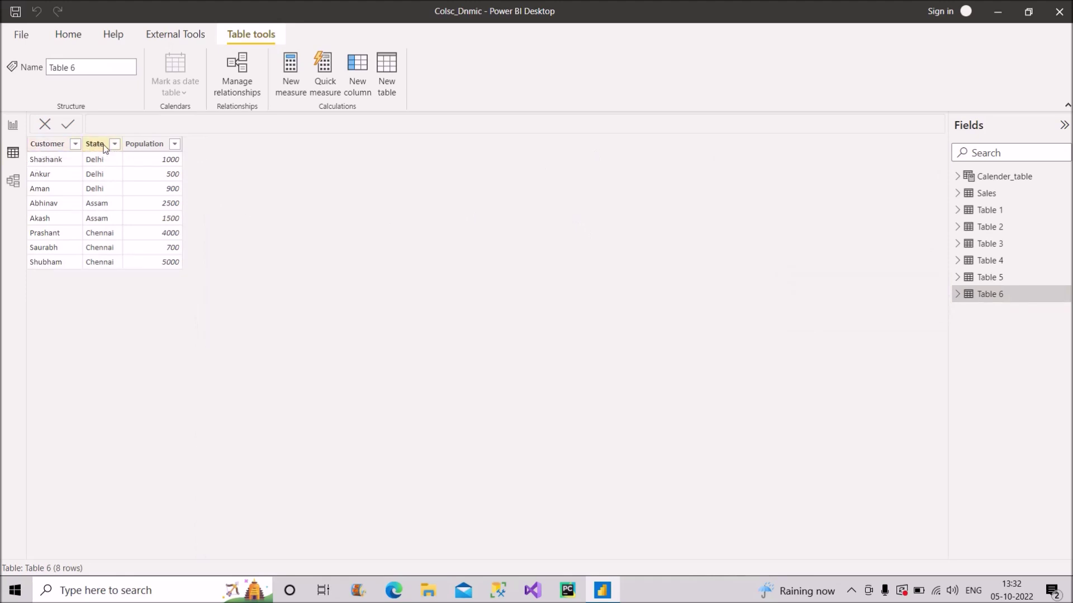
{"action": "left_click", "coordinate": [45, 144]}
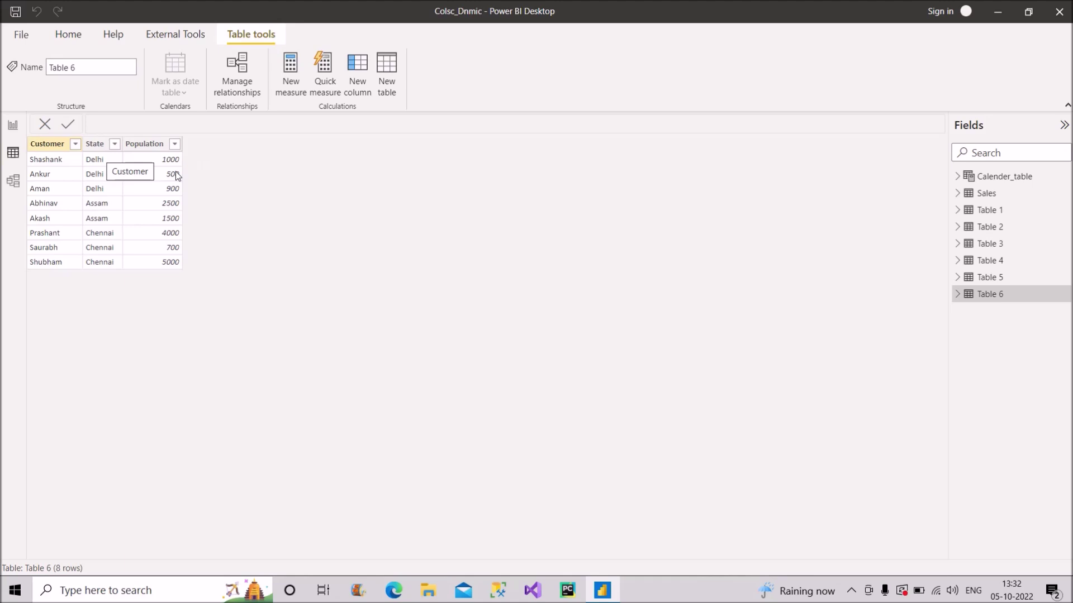
Back on Page 5, add Population as a secondary sort after State in the table visual
{"action": "left_click", "coordinate": [12, 130]}
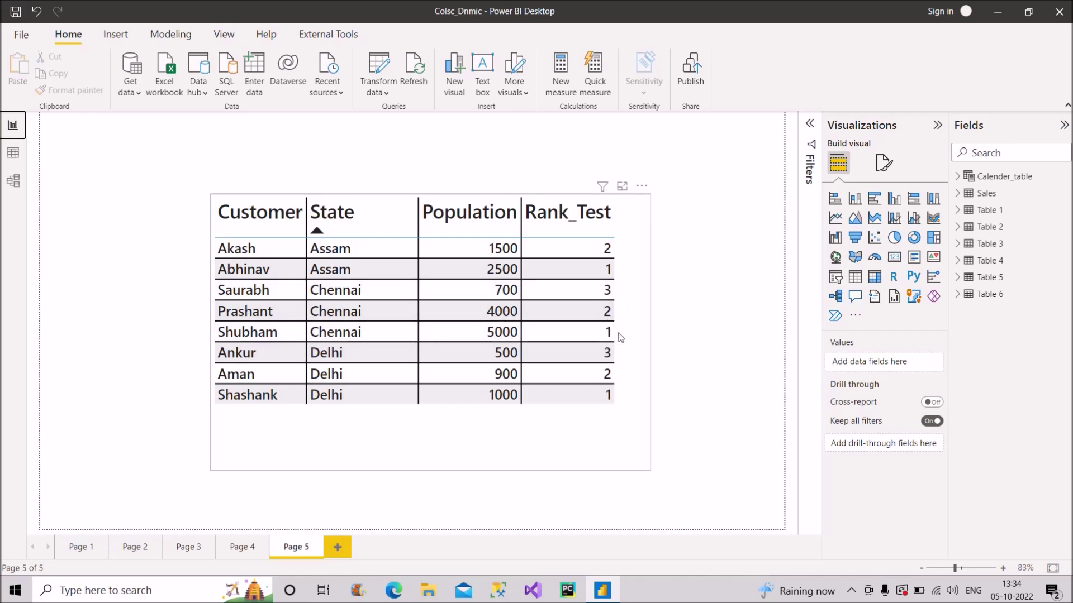
{"action": "left_click", "coordinate": [475, 222], "text": "shift"}
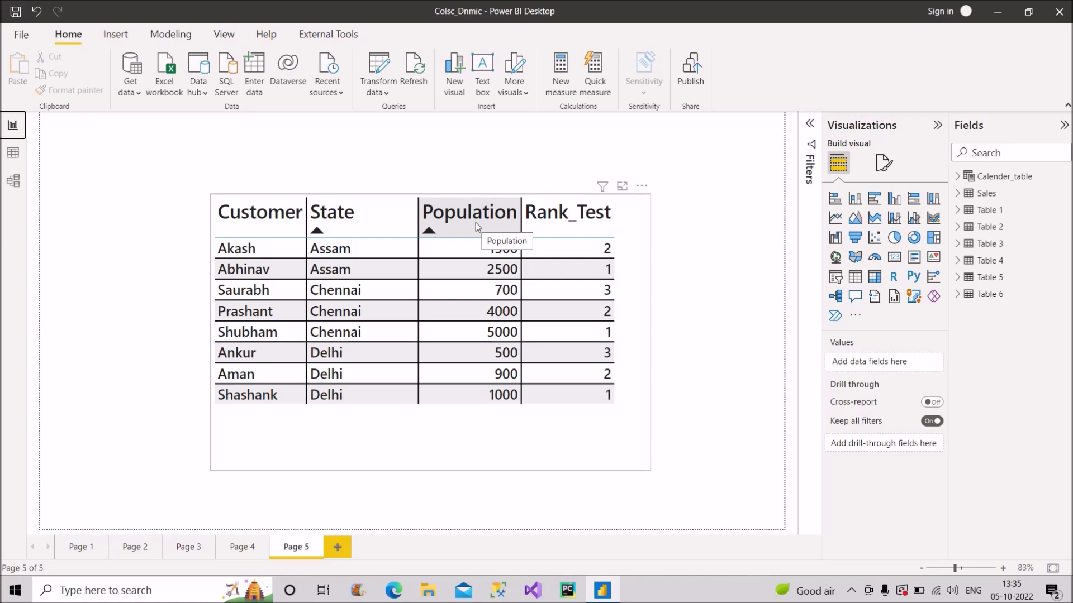
Remove Rank_Test from the table visual's columns and expand Table 6 in the Fields pane
{"action": "left_click", "coordinate": [595, 459]}
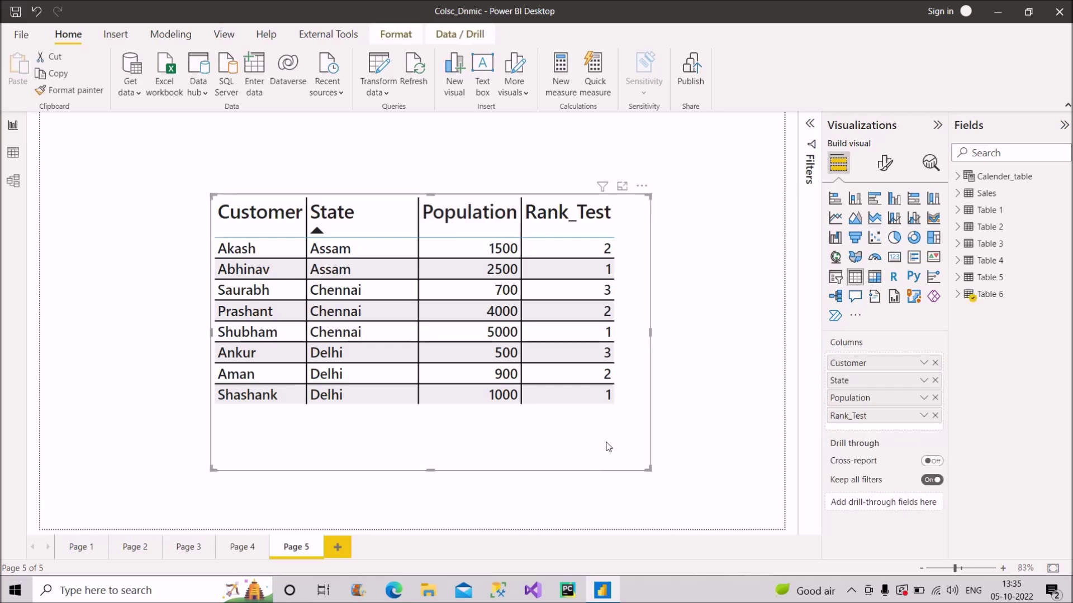
{"action": "left_click", "coordinate": [935, 415]}
{"action": "left_click", "coordinate": [957, 295]}
Create a new Table 6 measure: Rank = MAX('Table 6'[State])
{"action": "right_click", "coordinate": [1010, 313]}
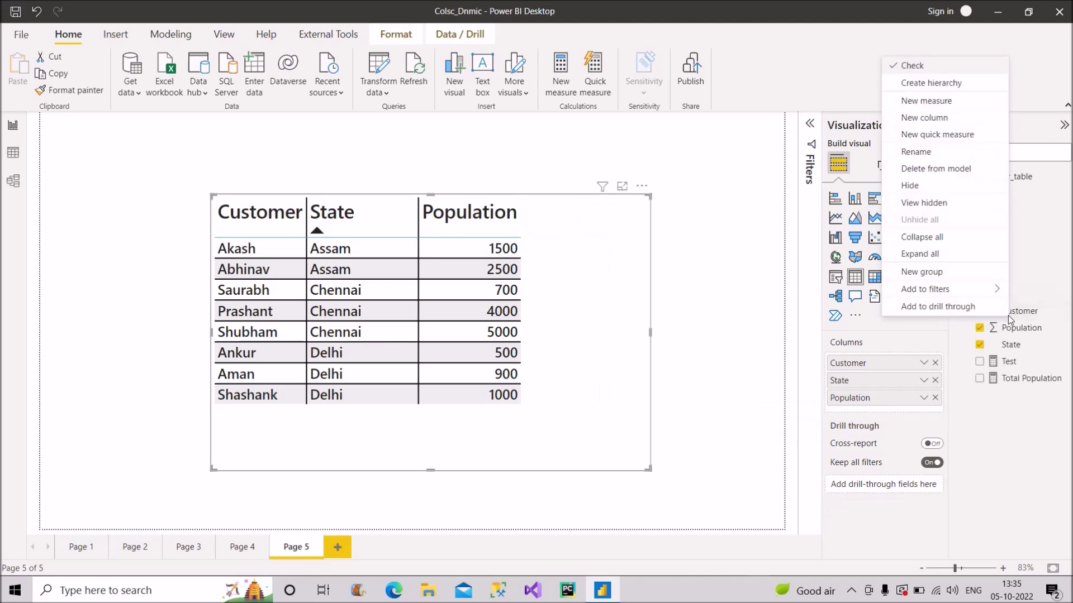
{"action": "left_click", "coordinate": [944, 100]}
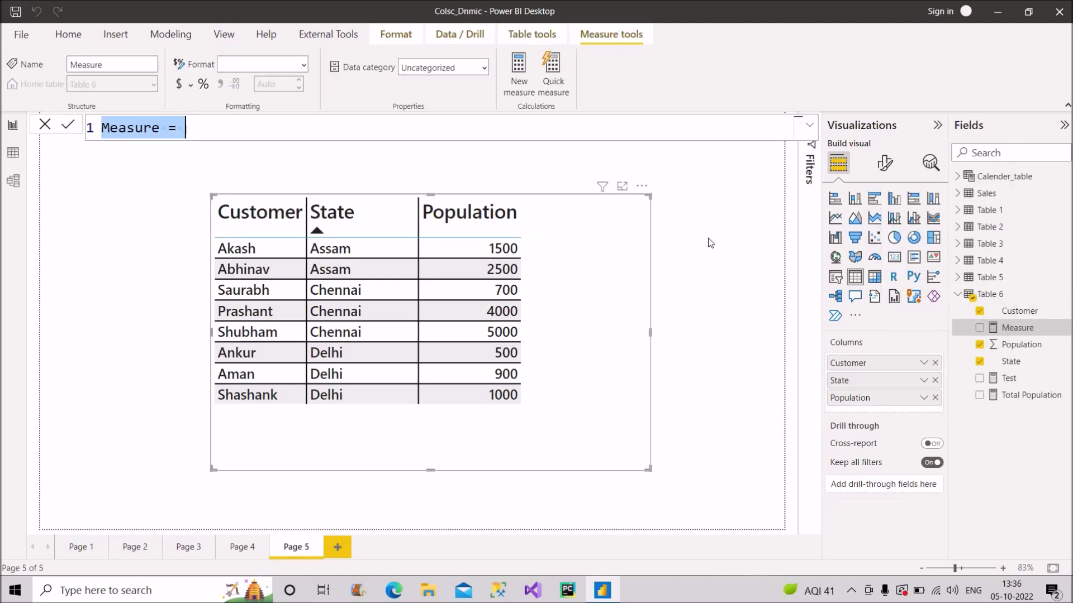
{"action": "type", "text": "R"}
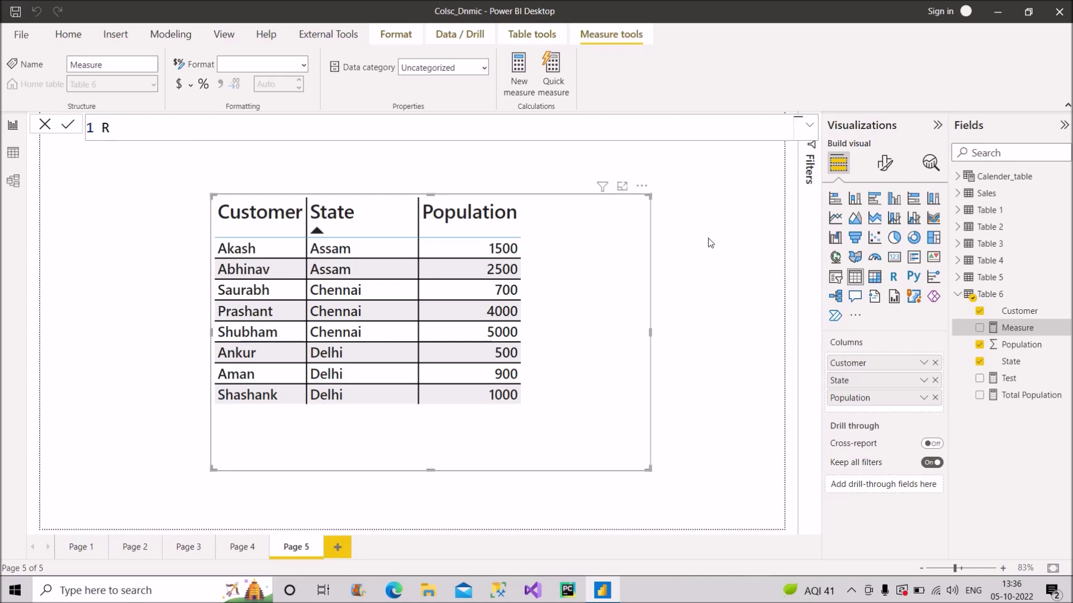
{"action": "type", "text": "ank ="}
{"action": "type", "text": "max"}
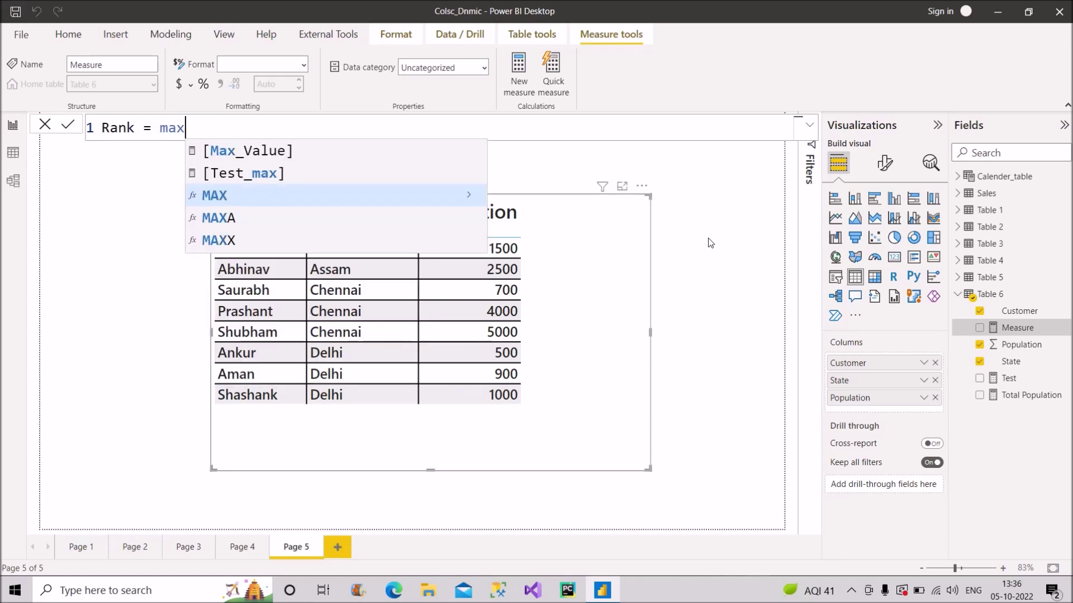
{"action": "key", "text": "Tab"}
{"action": "type", "text": "stae"}
{"action": "key", "text": "BackSpace"}
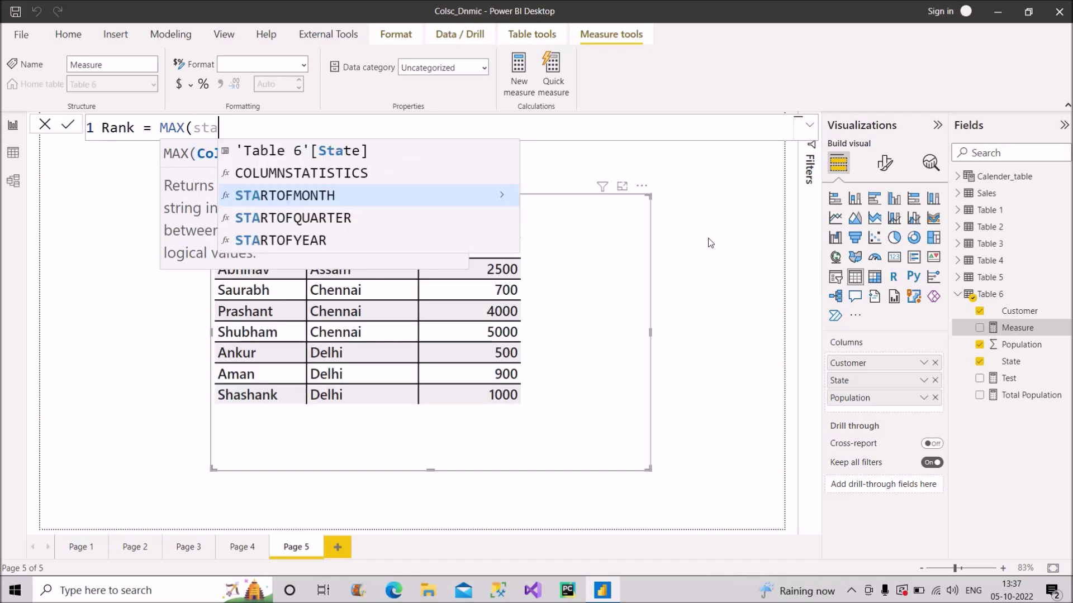
{"action": "key", "text": "Up"}
{"action": "key", "text": "Up"}
{"action": "key", "text": "Tab"}
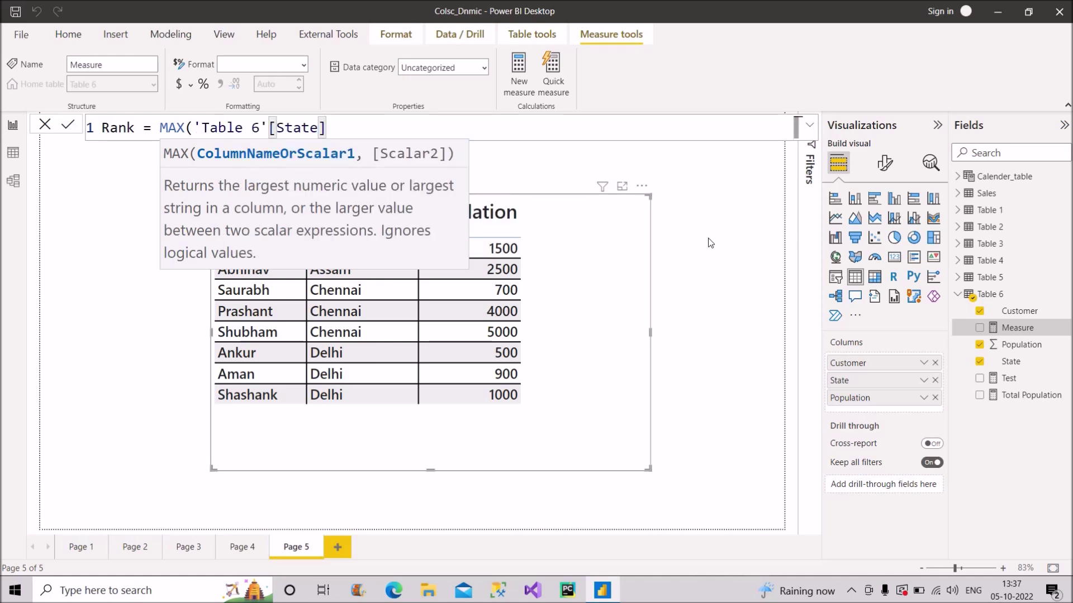
{"action": "type", "text": ")"}
{"action": "key", "text": "Return"}
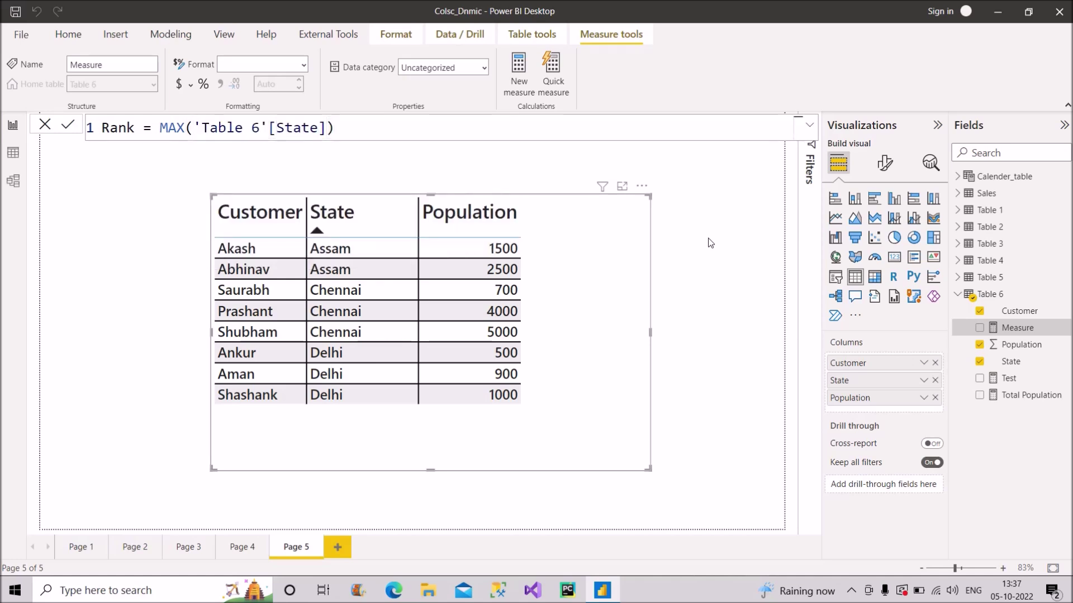
Add the Rank measure to the table's Columns and expand the formula bar for multi-line editing
{"action": "left_click_drag", "start_coordinate": [1011, 345], "coordinate": [888, 406]}
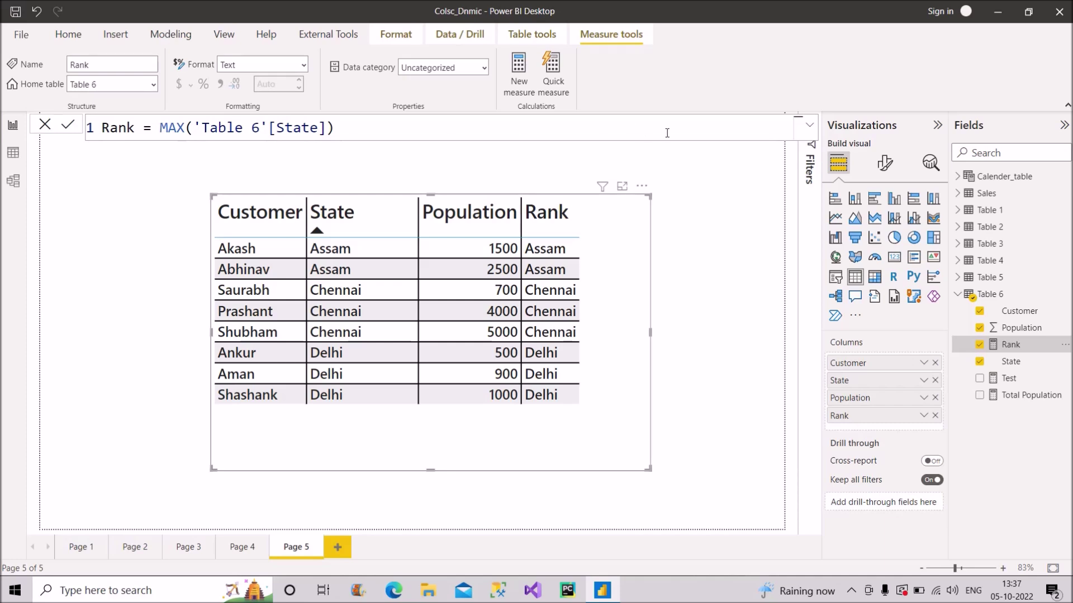
{"action": "left_click", "coordinate": [809, 124]}
{"action": "left_click", "coordinate": [160, 128]}
Store MAX('Table 6'[State]) in var max_state and begin var finaL_RANK on line 3
{"action": "key", "text": "Return"}
{"action": "key", "text": "Return"}
{"action": "key", "text": "Return"}
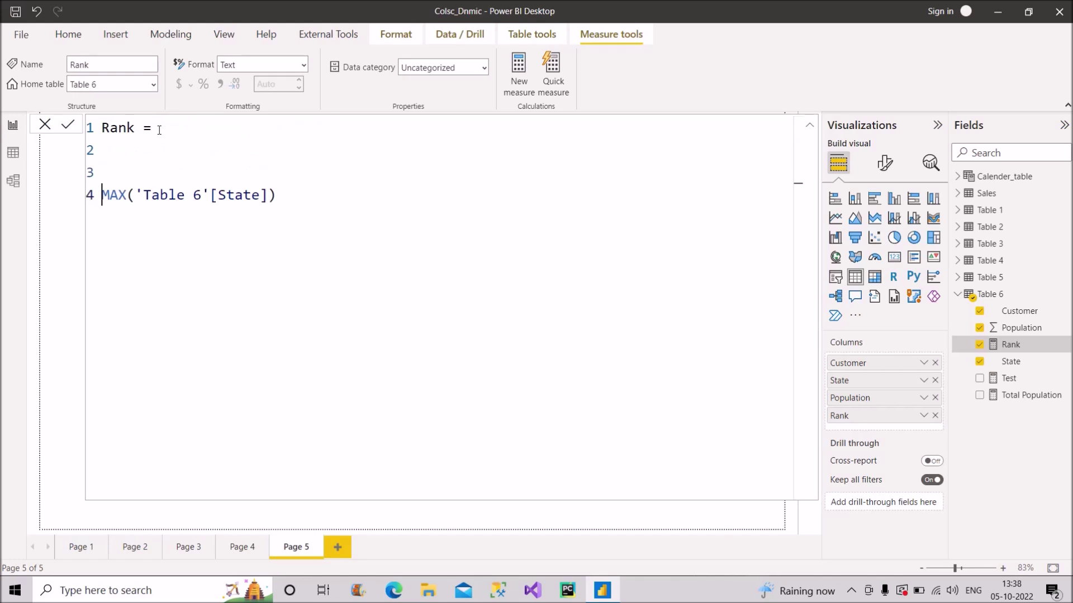
{"action": "key", "text": "BackSpace"}
{"action": "key", "text": "BackSpace"}
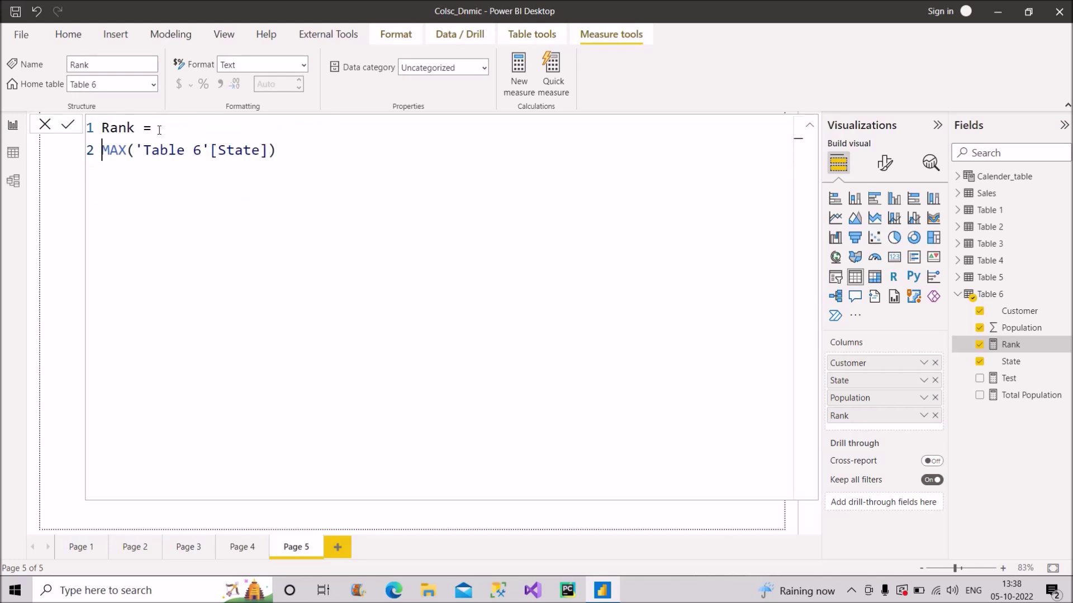
{"action": "type", "text": "var max"}
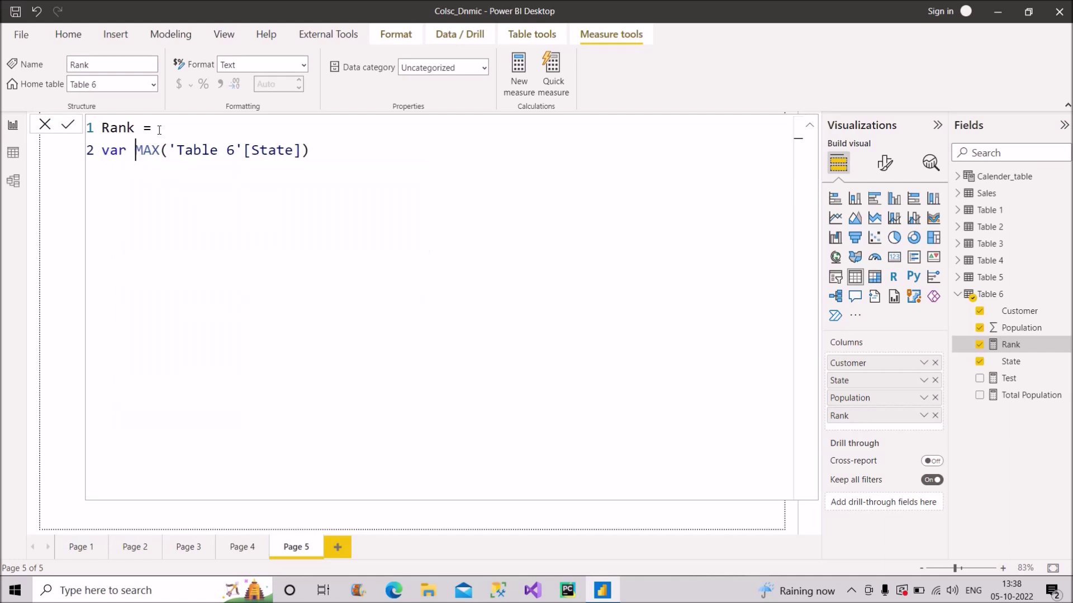
{"action": "type", "text": "_sta"}
{"action": "type", "text": "t"}
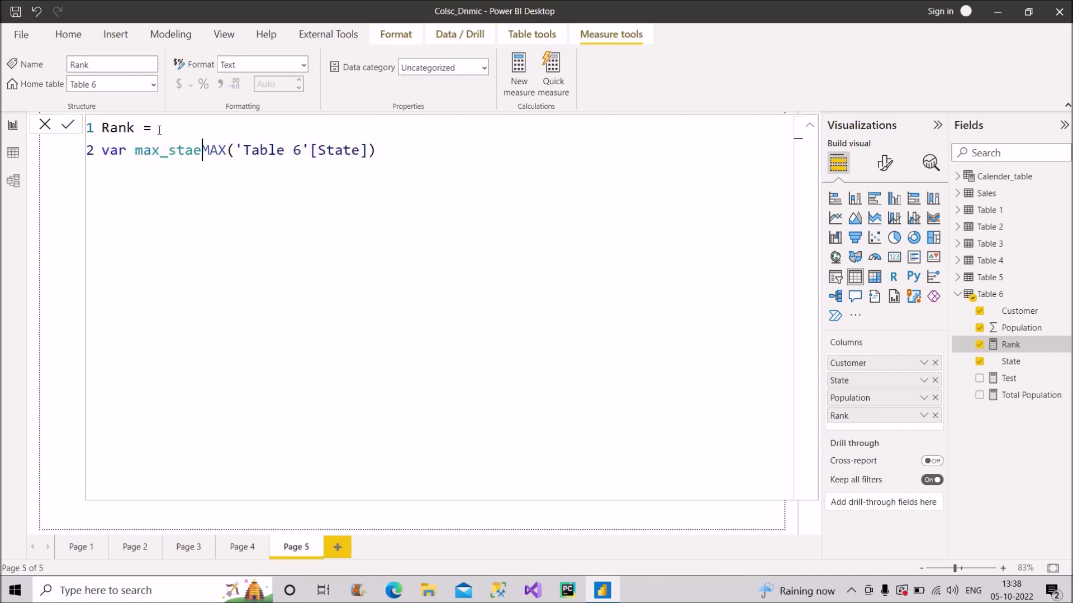
{"action": "key", "text": "BackSpace"}
{"action": "type", "text": "te ="}
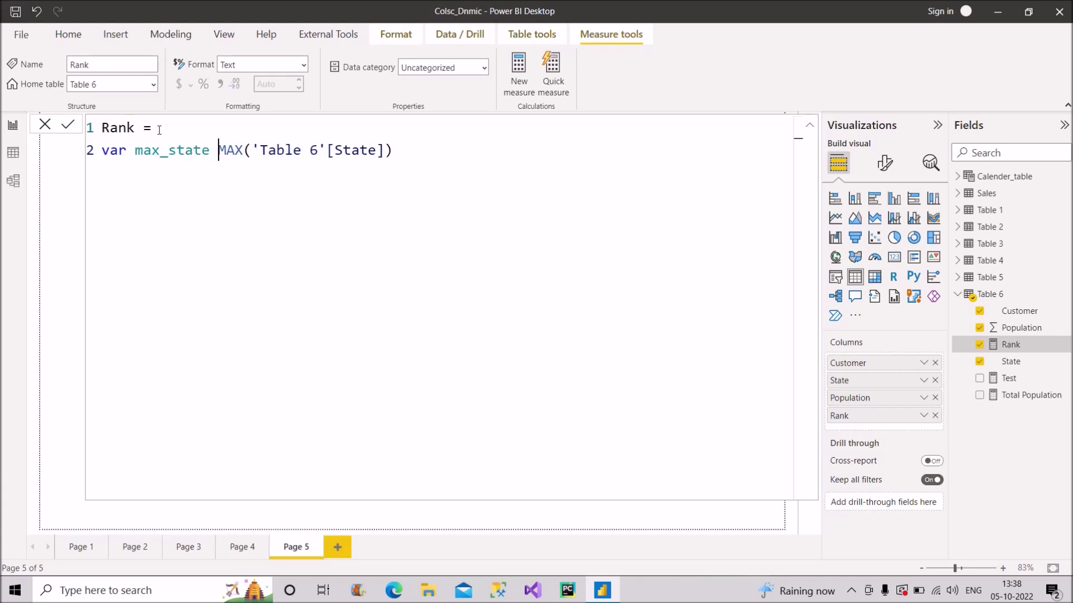
{"action": "left_click", "coordinate": [410, 162]}
{"action": "key", "text": "Return"}
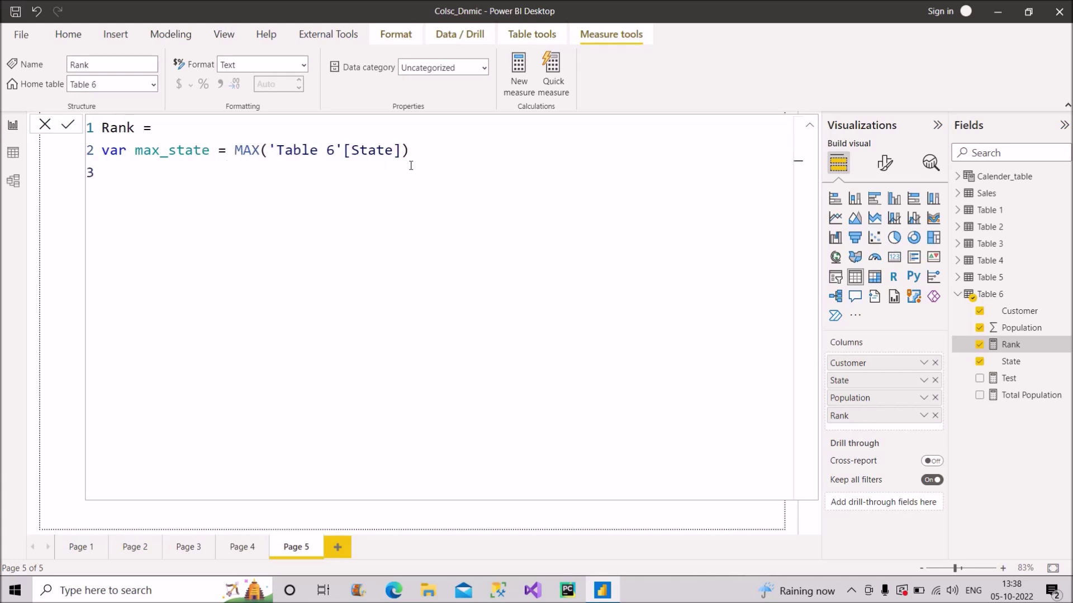
{"action": "type", "text": "var finaL_RANK ="}
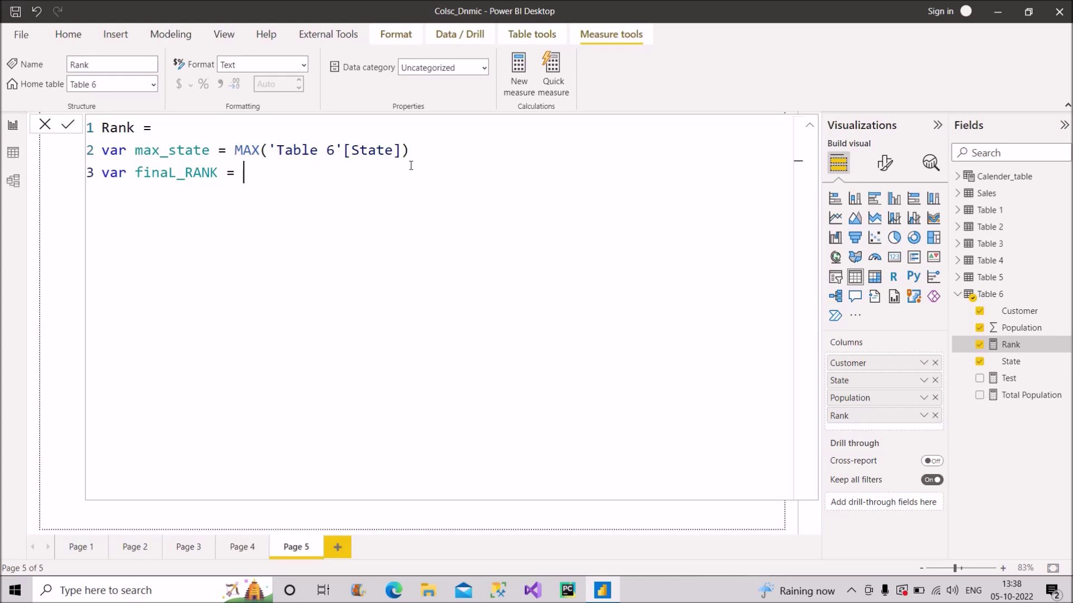
Start finaL_RANK as RANKX( with FILTER as its table argument
{"action": "type", "text": "RANKX("}
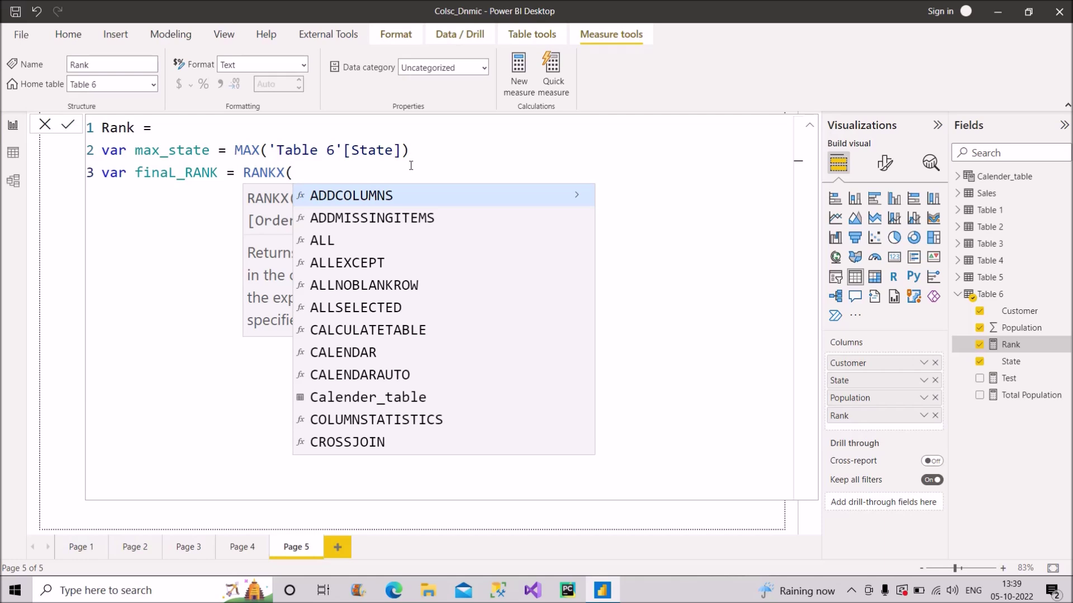
{"action": "type", "text": "FILT6E"}
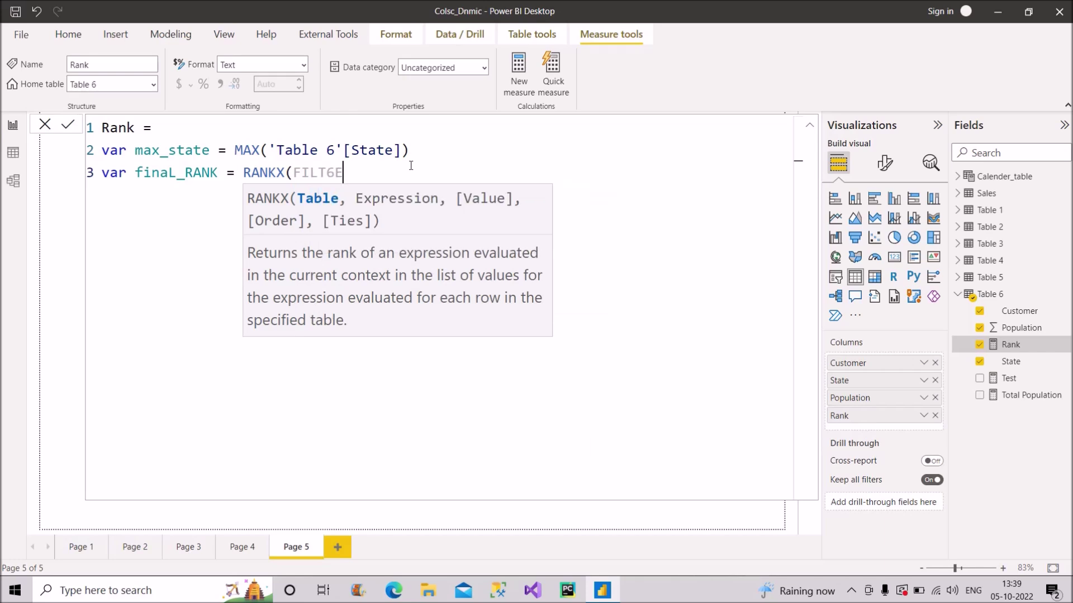
{"action": "key", "text": "BackSpace"}
{"action": "key", "text": "BackSpace"}
{"action": "key", "text": "BackSpace"}
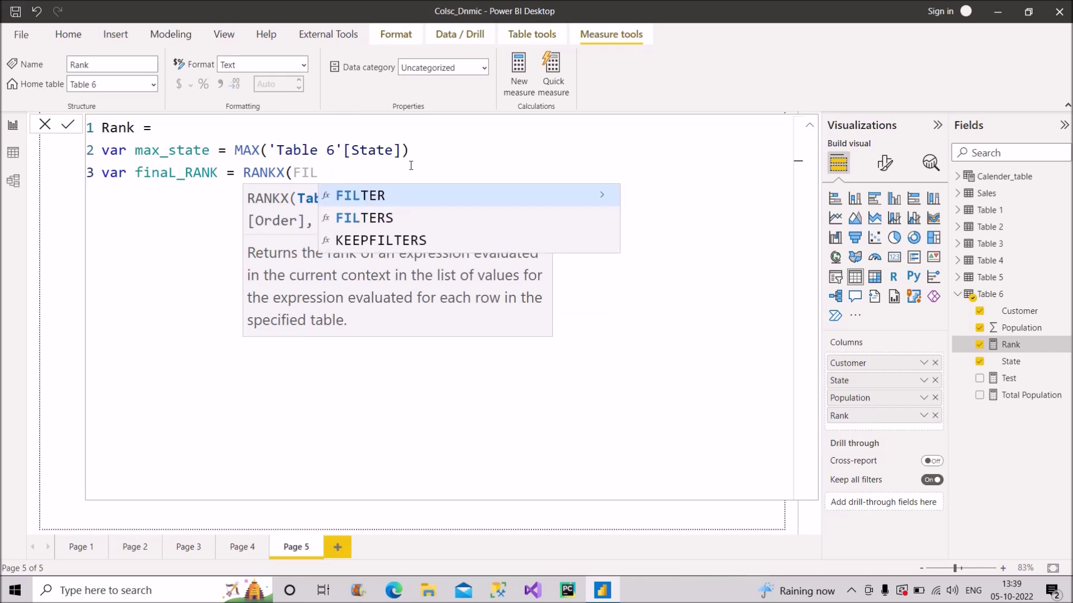
{"action": "key", "text": "Tab"}
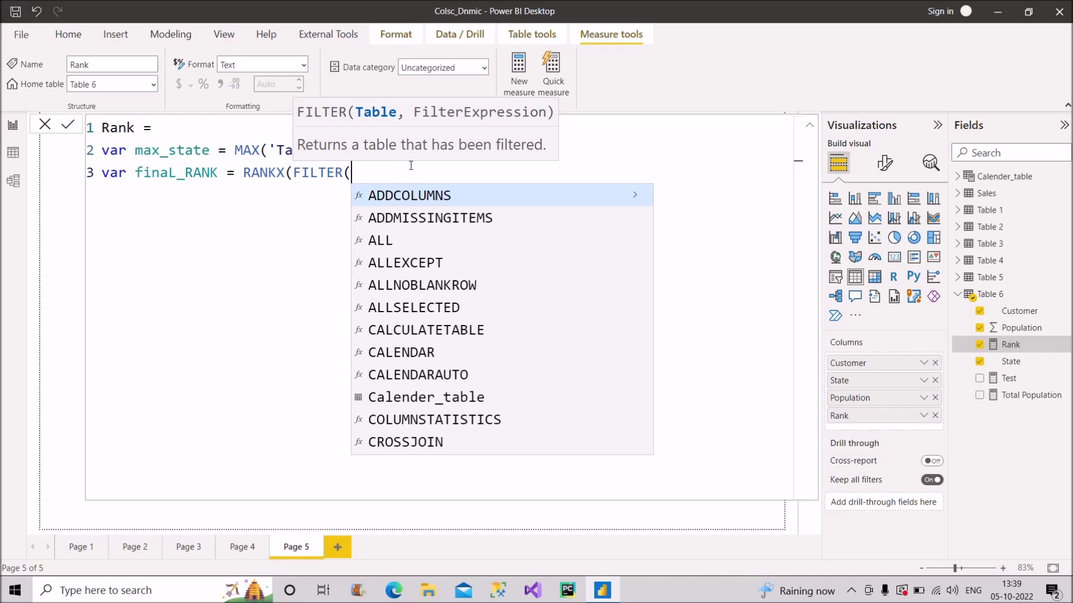
Write the table argument as FILTER(ALL('Table 6'), 'Table 6'[State] = max_state)
{"action": "type", "text": "all"}
{"action": "key", "text": "Tab"}
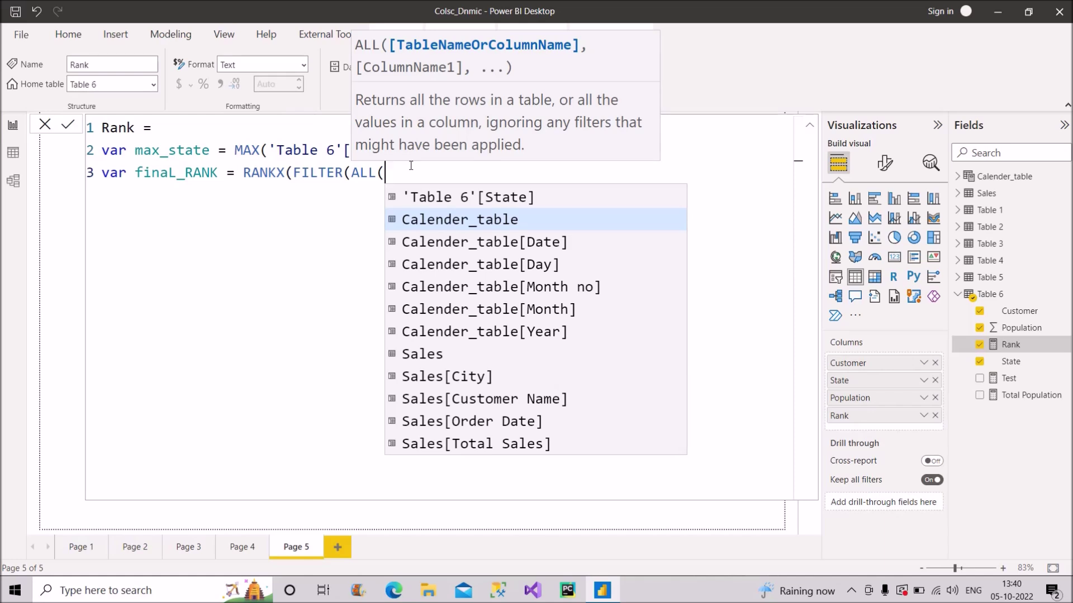
{"action": "type", "text": "table"}
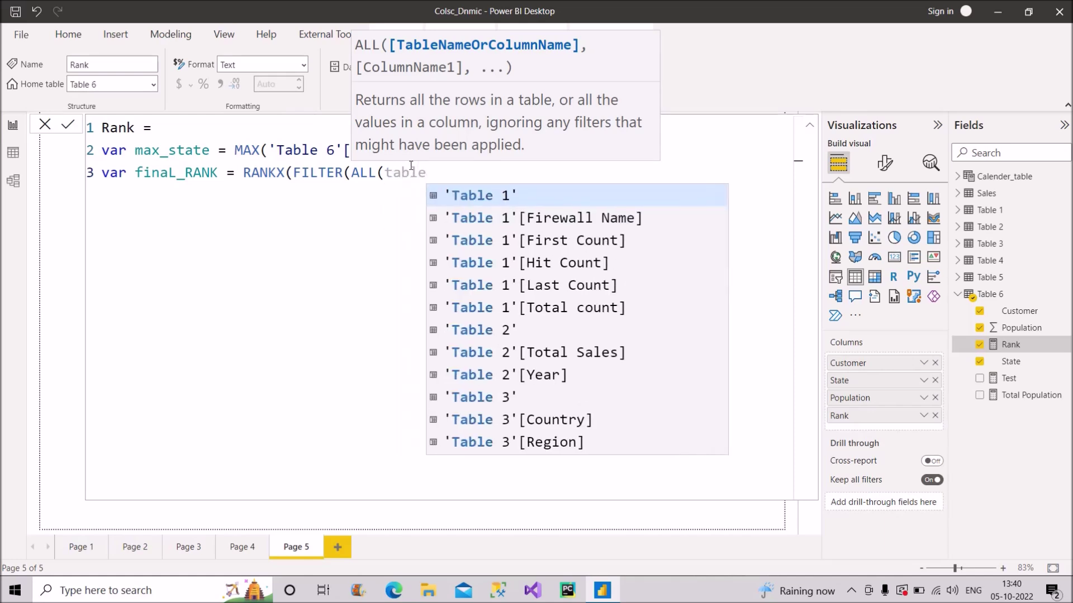
{"action": "scroll", "coordinate": [553, 375], "scroll_direction": "down", "scroll_amount": 4}
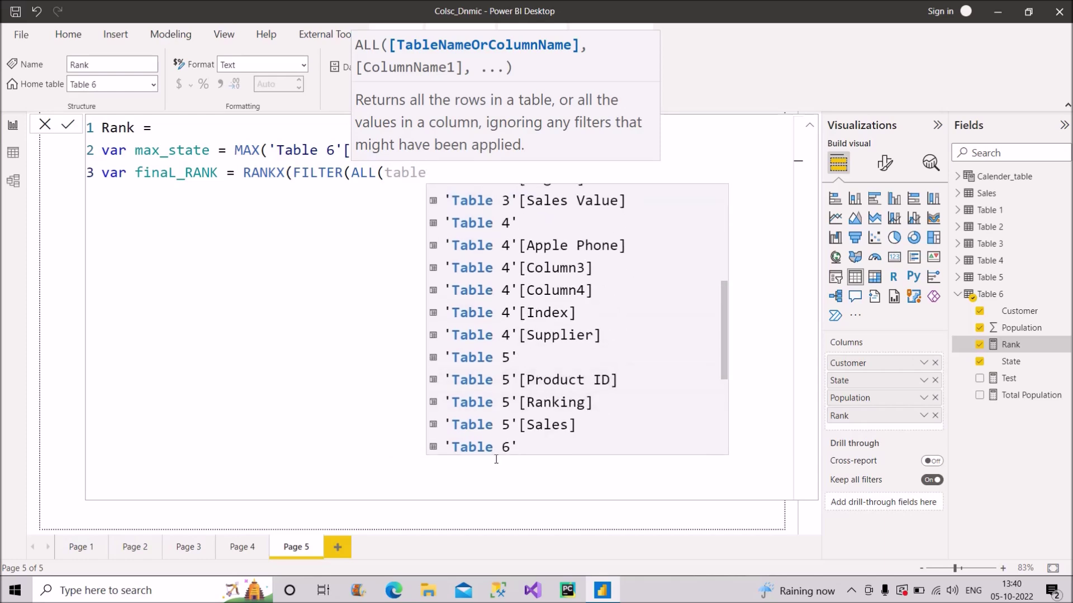
{"action": "left_click", "coordinate": [482, 447]}
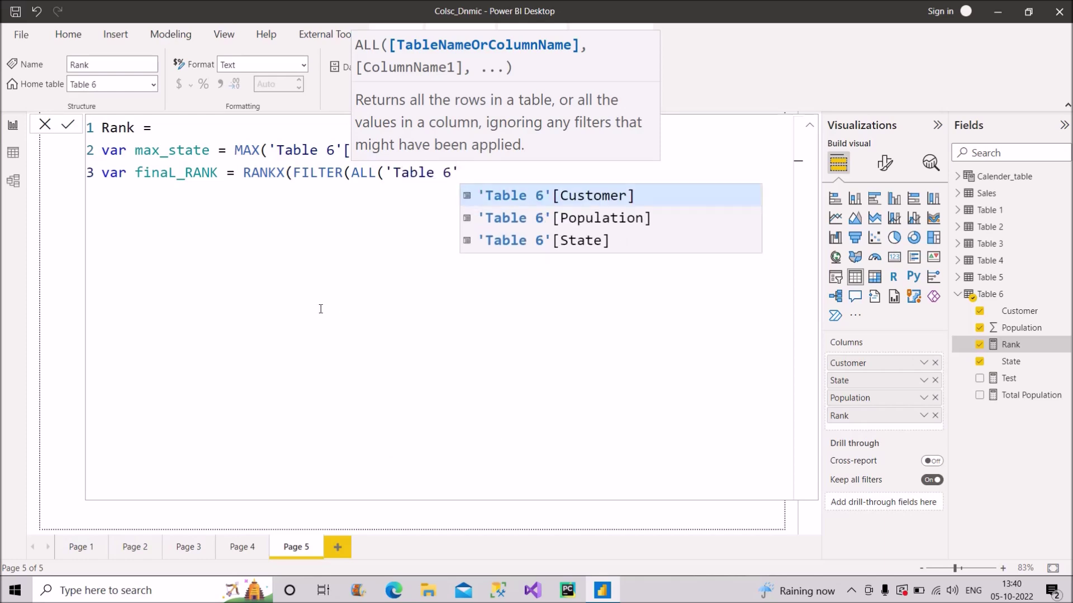
{"action": "type", "text": "),"}
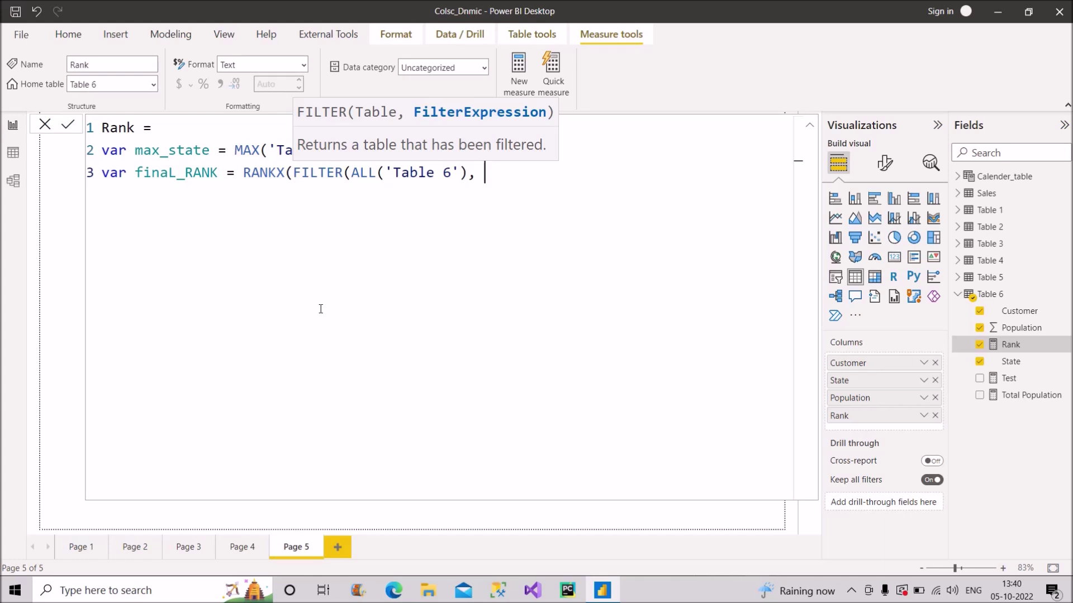
{"action": "type", "text": "state"}
{"action": "key", "text": "Tab"}
{"action": "type", "text": "= "}
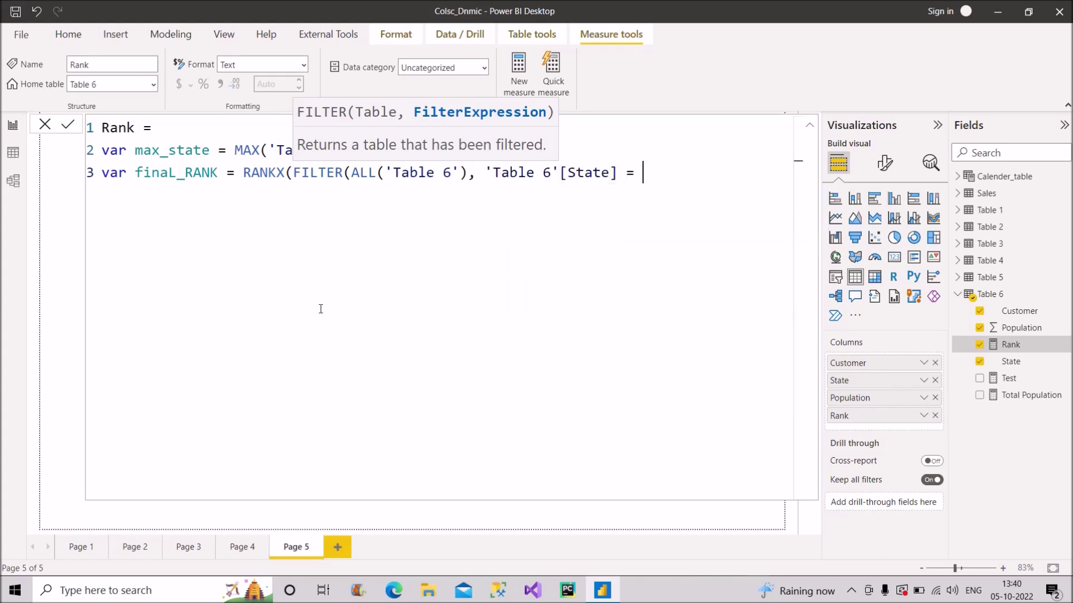
{"action": "type", "text": "max_"}
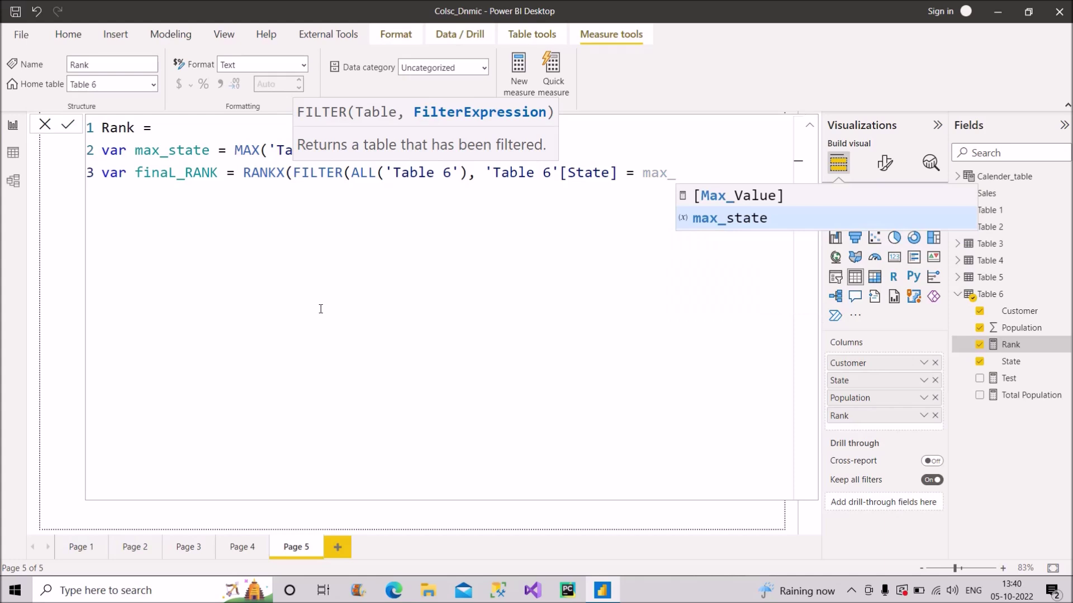
{"action": "type", "text": "state"}
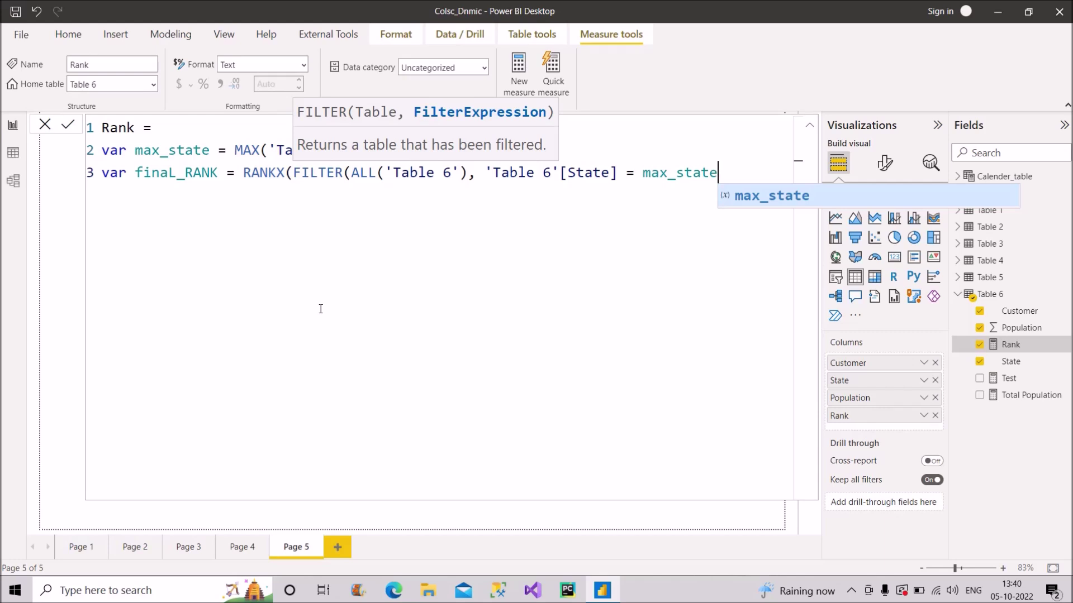
{"action": "type", "text": ")"}
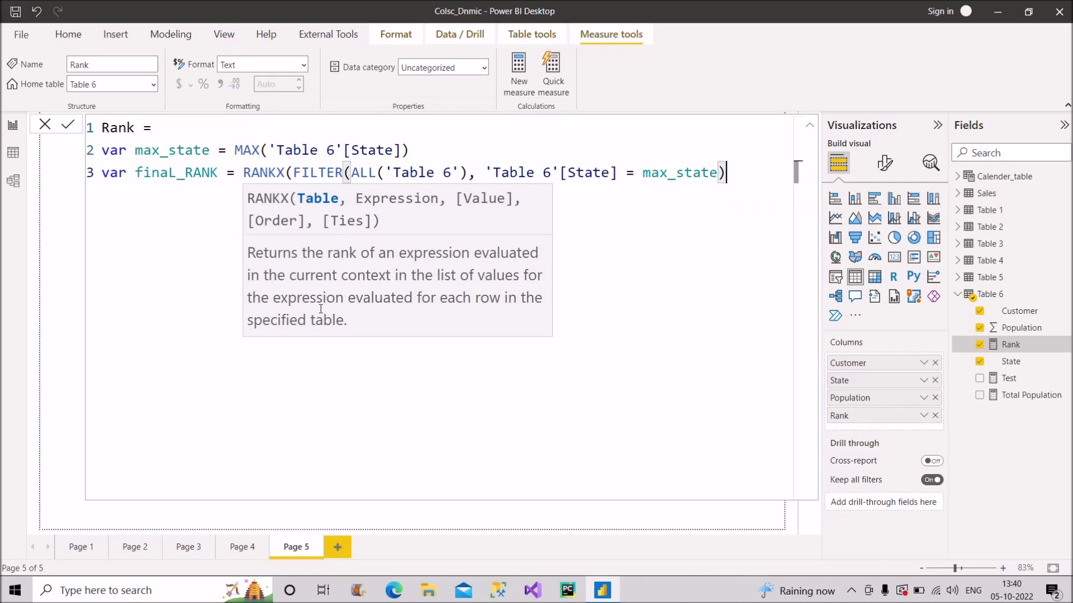
{"action": "type", "text": ","}
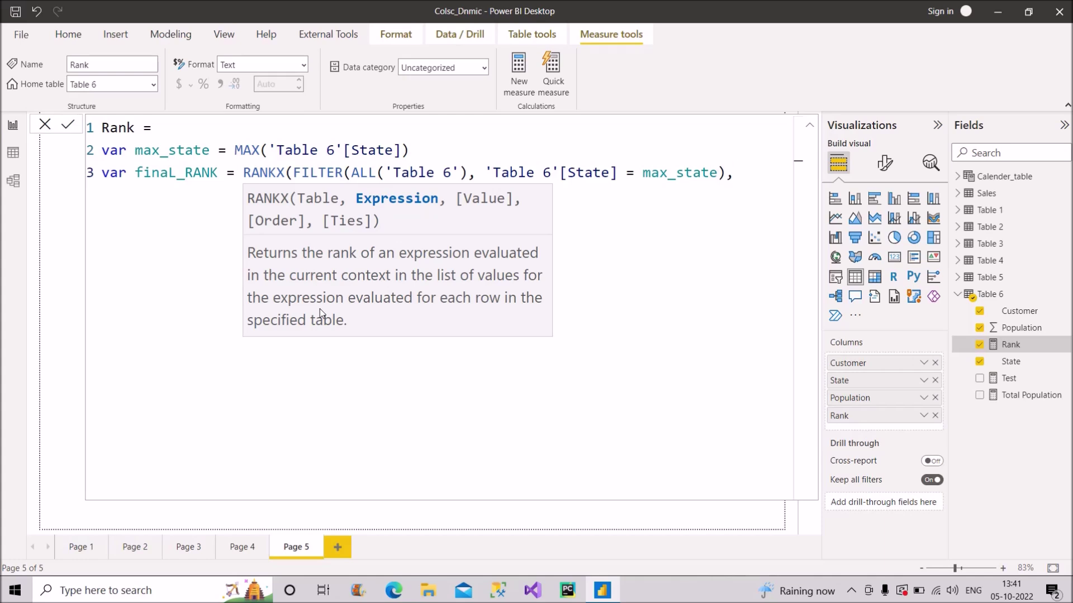
Finish RANKX with [Total Population],,DESC,Dense)
{"action": "type", "text": "[to"}
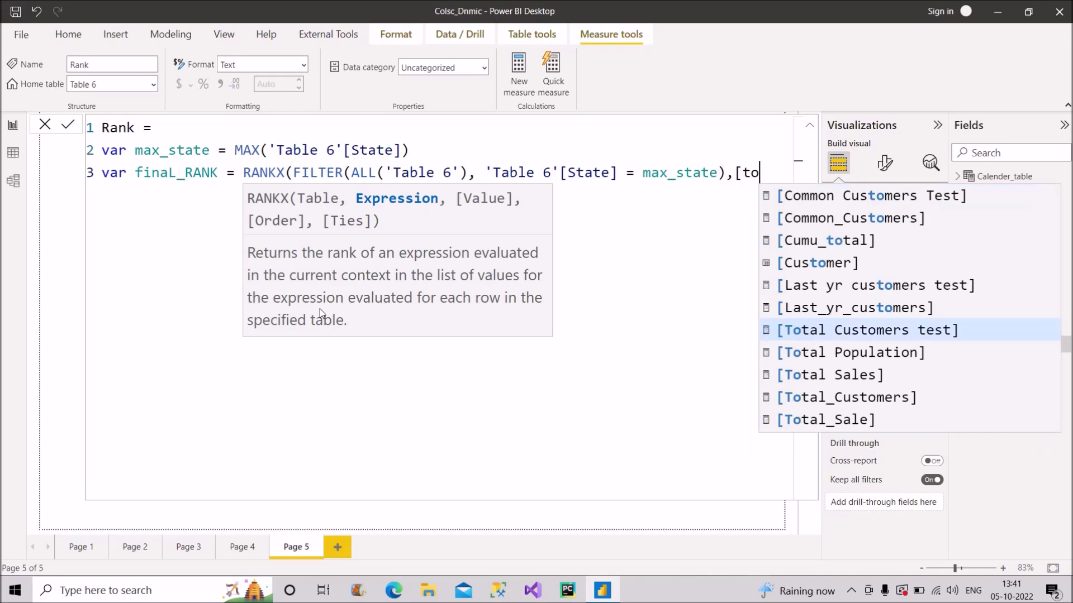
{"action": "type", "text": "ta"}
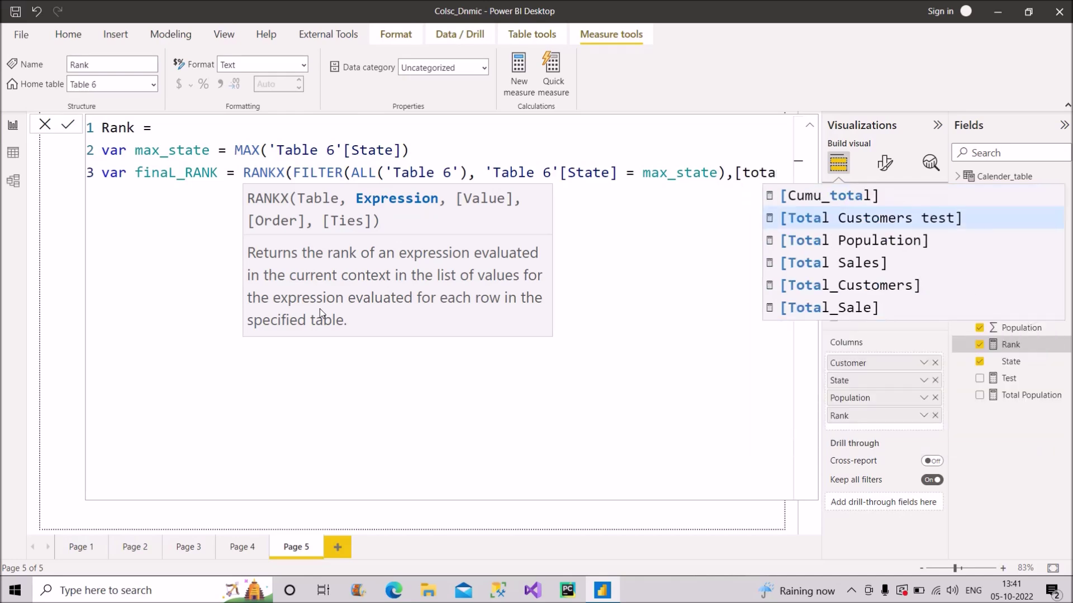
{"action": "left_click", "coordinate": [802, 241]}
{"action": "left_click", "coordinate": [262, 197]}
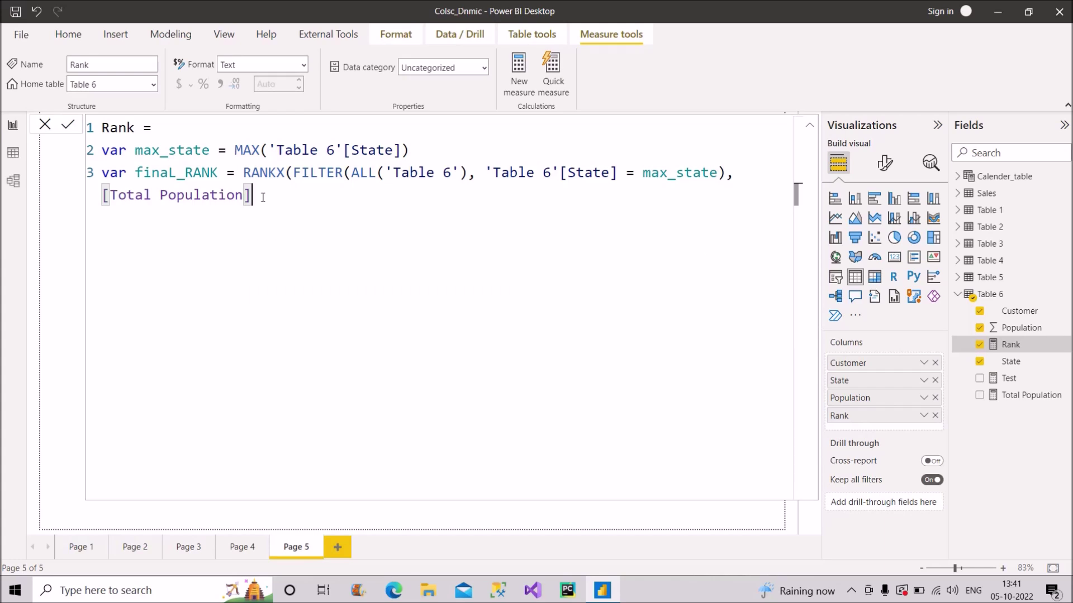
{"action": "type", "text": ",,"}
{"action": "key", "text": "Down"}
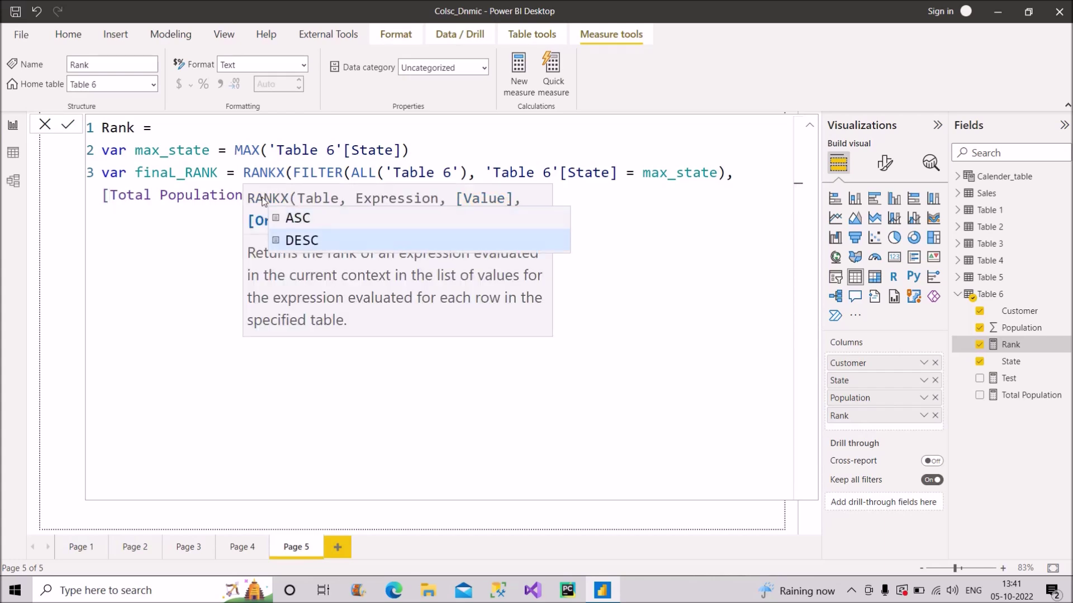
{"action": "type", "text": "d"}
{"action": "key", "text": "Tab"}
{"action": "type", "text": ","}
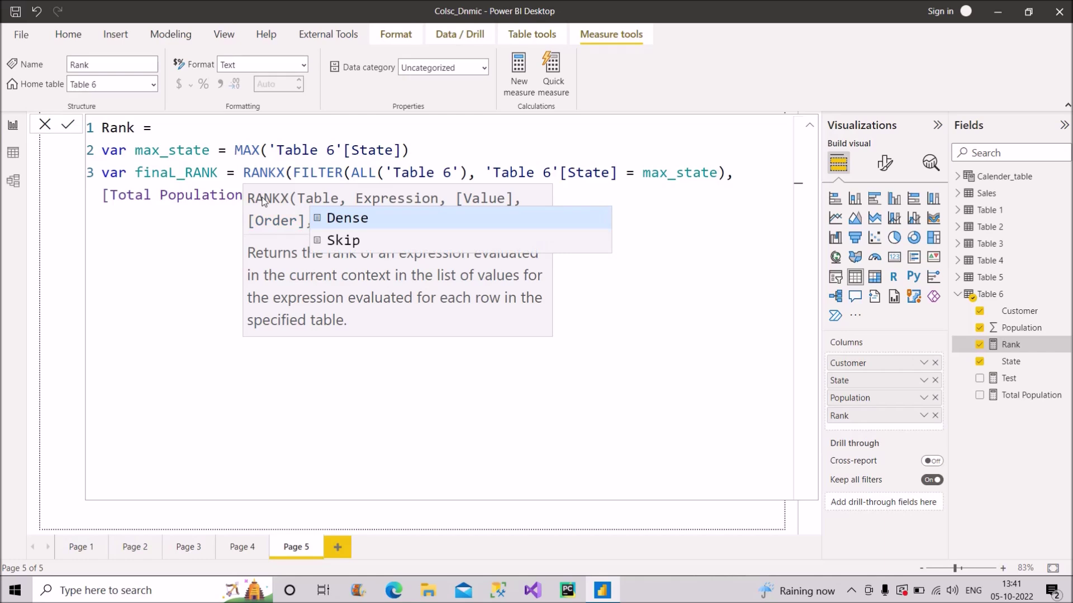
{"action": "type", "text": "den"}
{"action": "key", "text": "Tab"}
{"action": "type", "text": ")"}
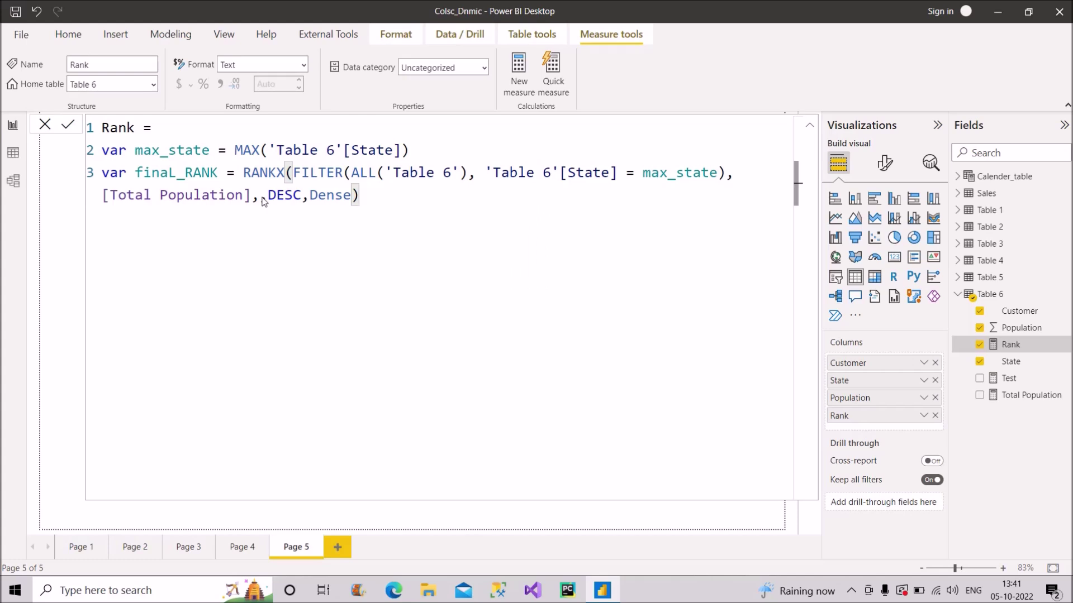
Add a final line: return finaL_RANK
{"action": "key", "text": "shift+Return"}
{"action": "type", "text": "r"}
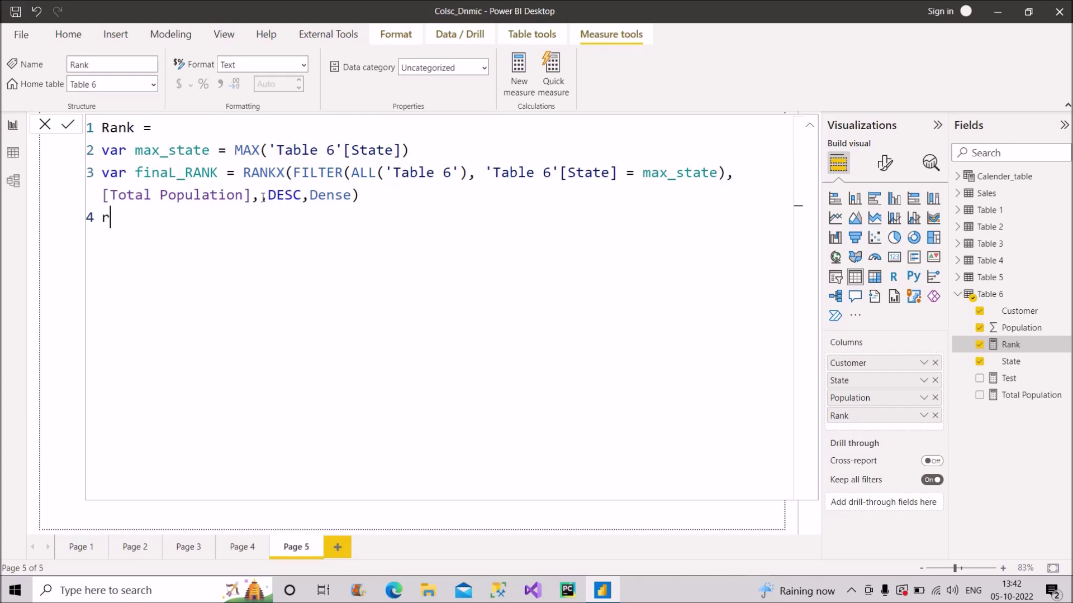
{"action": "type", "text": "eturn finaL_RANK"}
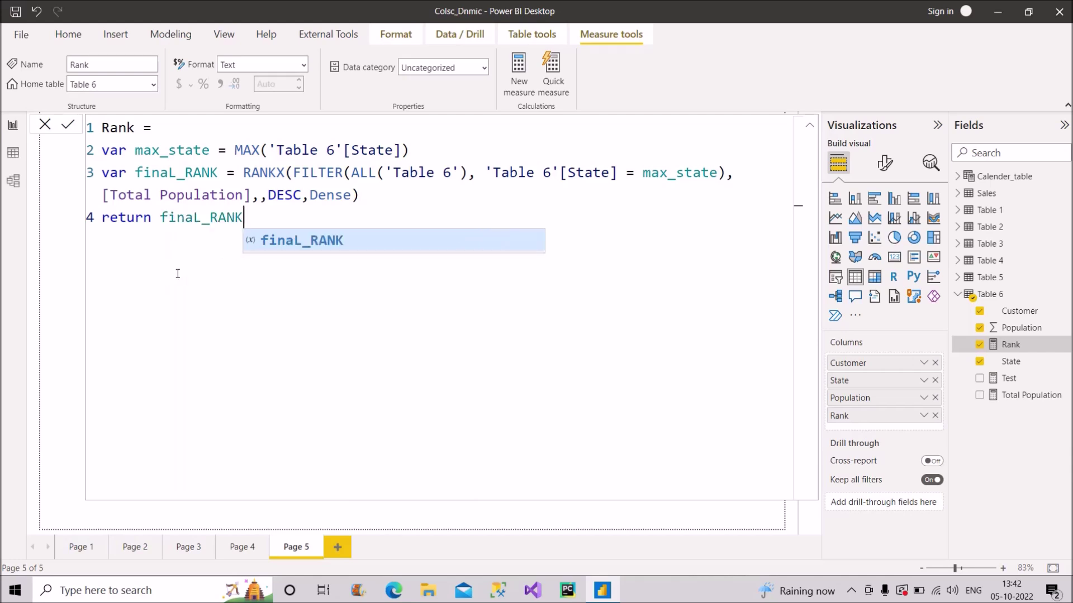
{"action": "key", "text": "Escape"}
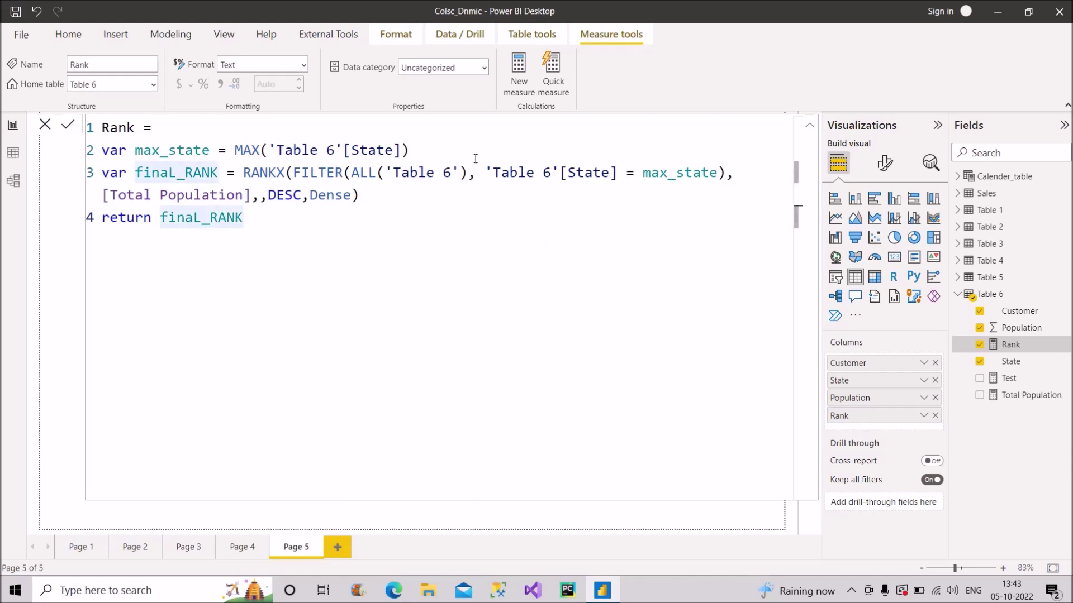
Commit the Rank measure and re-expand the formula bar to view the full DAX
{"action": "left_click", "coordinate": [67, 127]}
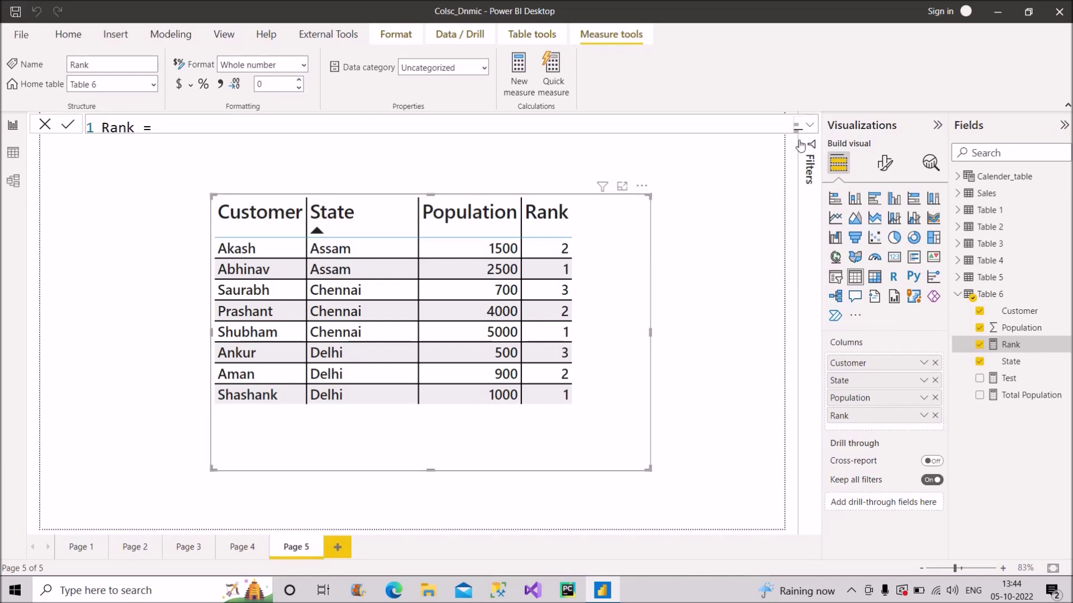
{"action": "left_click", "coordinate": [810, 129]}
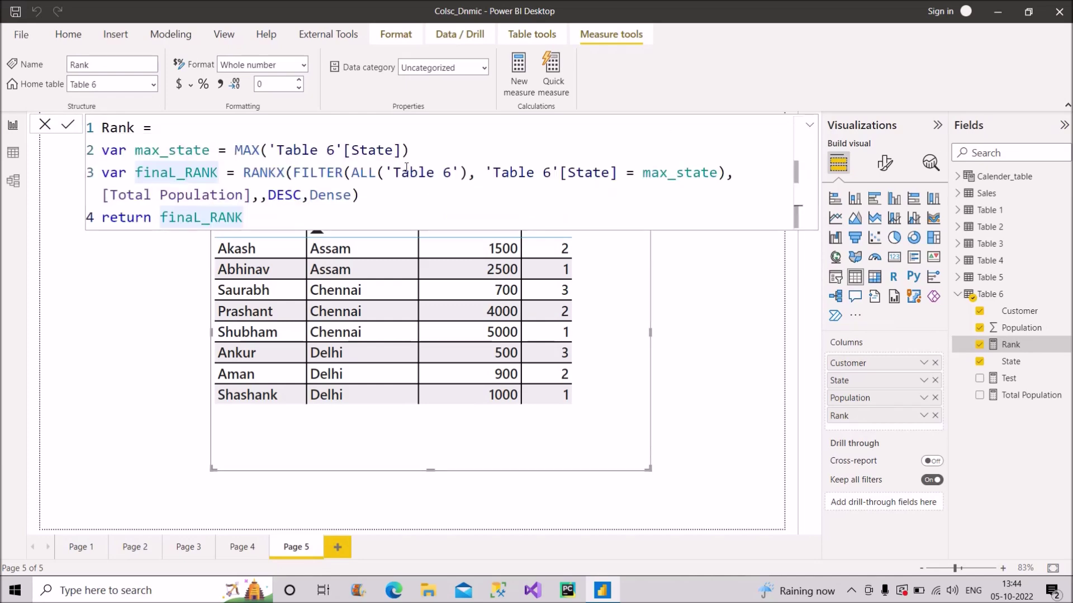